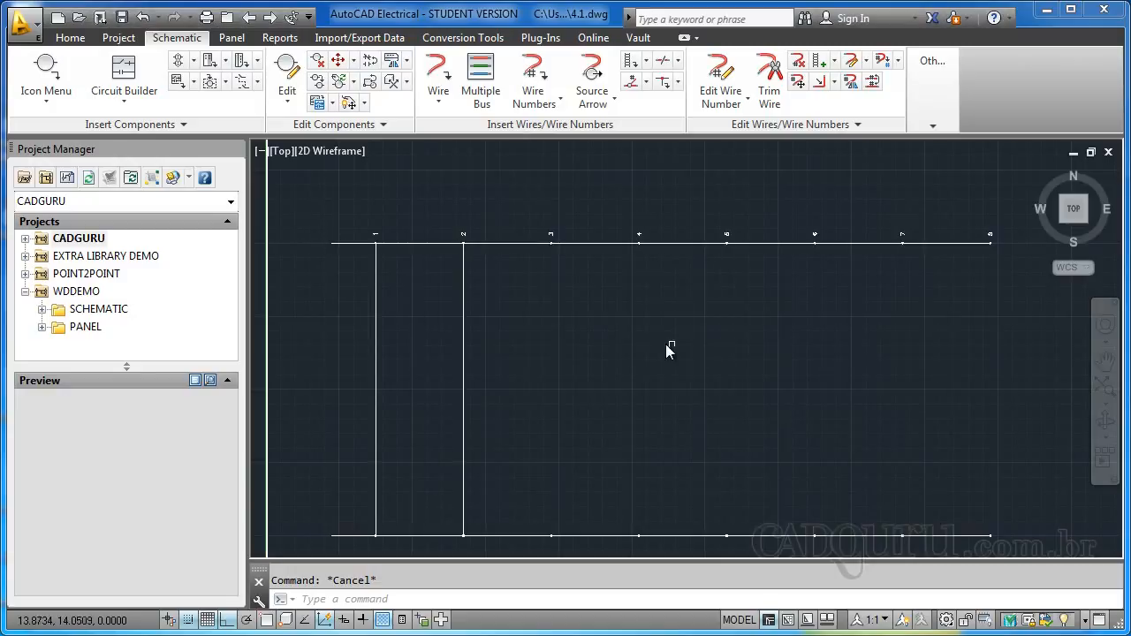
# Open the schematic component insertion dialog showing the JIC symbol library.
pyautogui.scroll(-3, 703, 356)
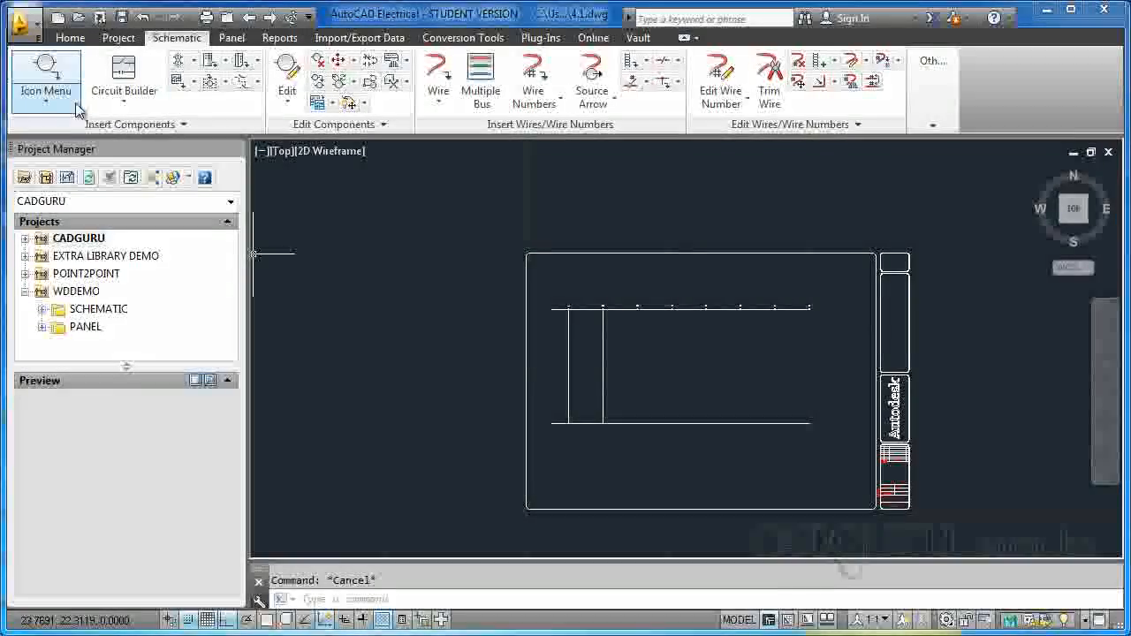
pyautogui.click(49, 104)
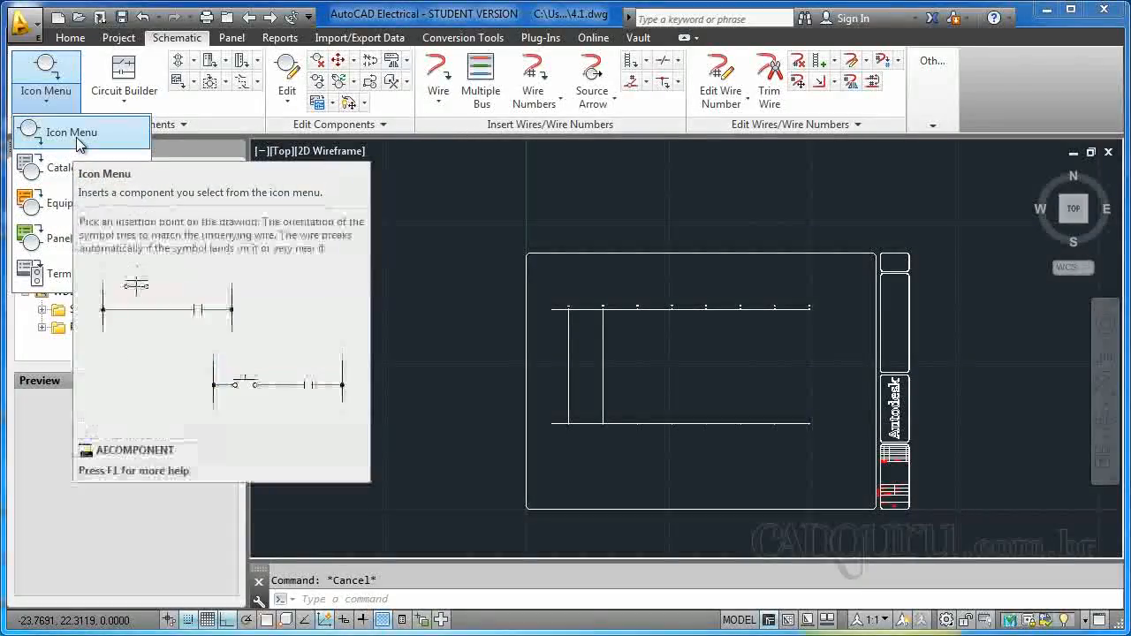
pyautogui.click(49, 142)
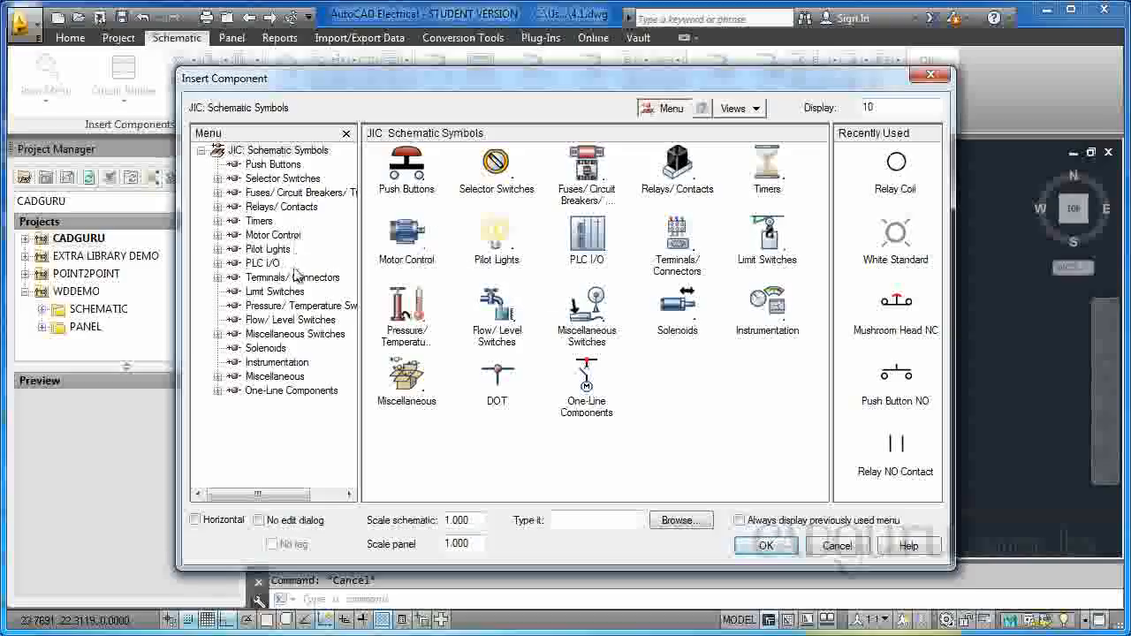
# Examine the symbol categories, including selector switches, fuses, timers, motor control, terminals and miscellaneous switches, and return to the full JIC symbol overview.
pyautogui.click(283, 180)
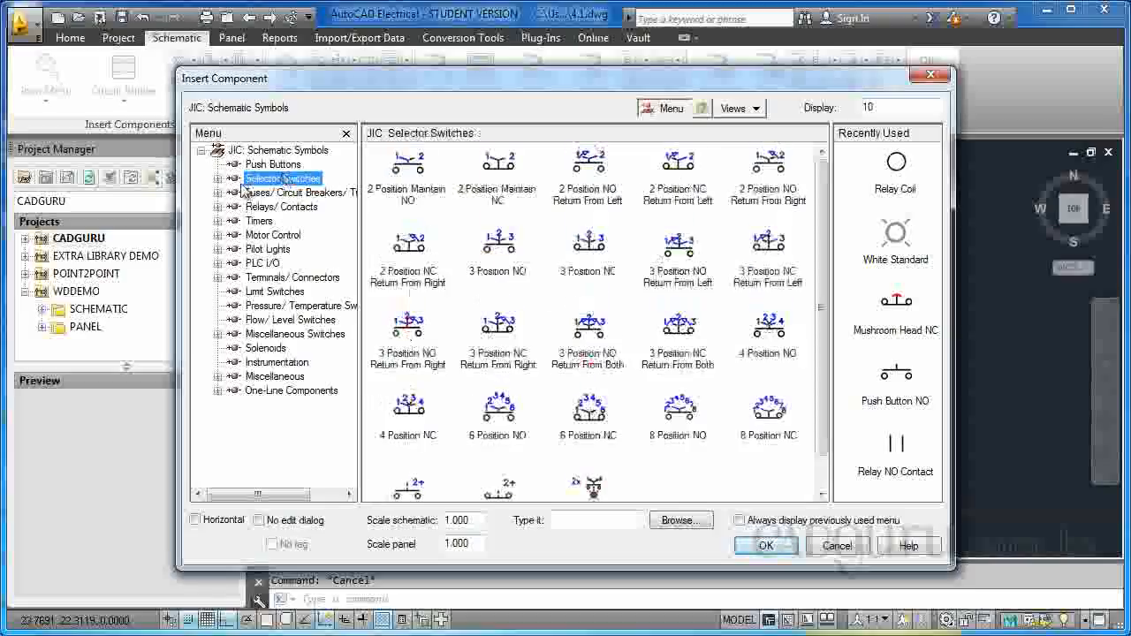
pyautogui.click(282, 194)
pyautogui.click(282, 207)
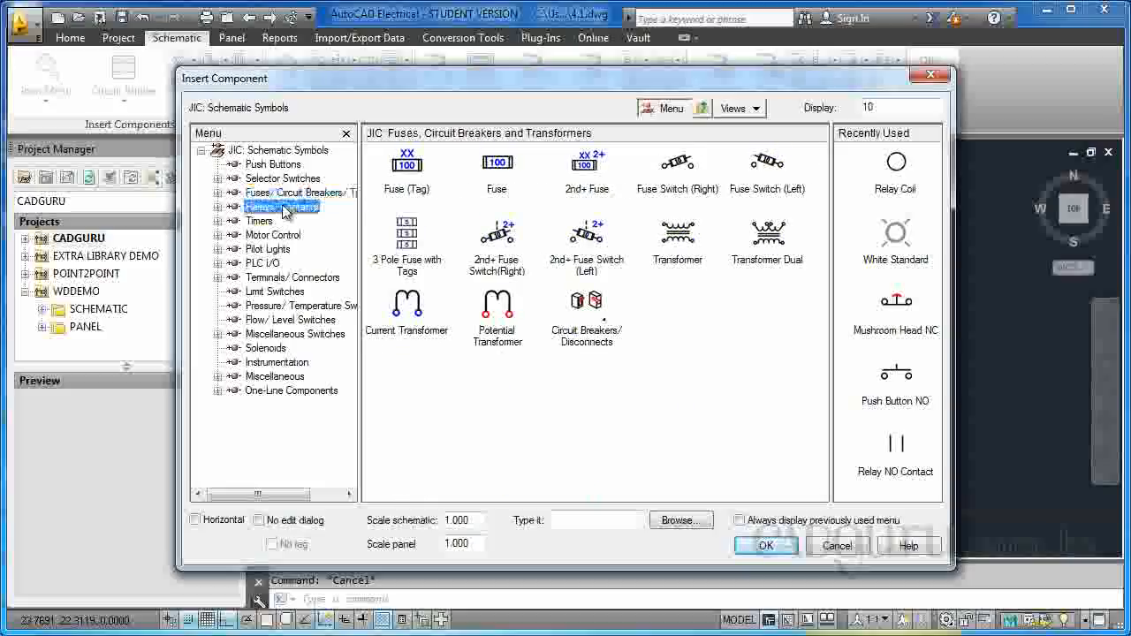
pyautogui.click(265, 221)
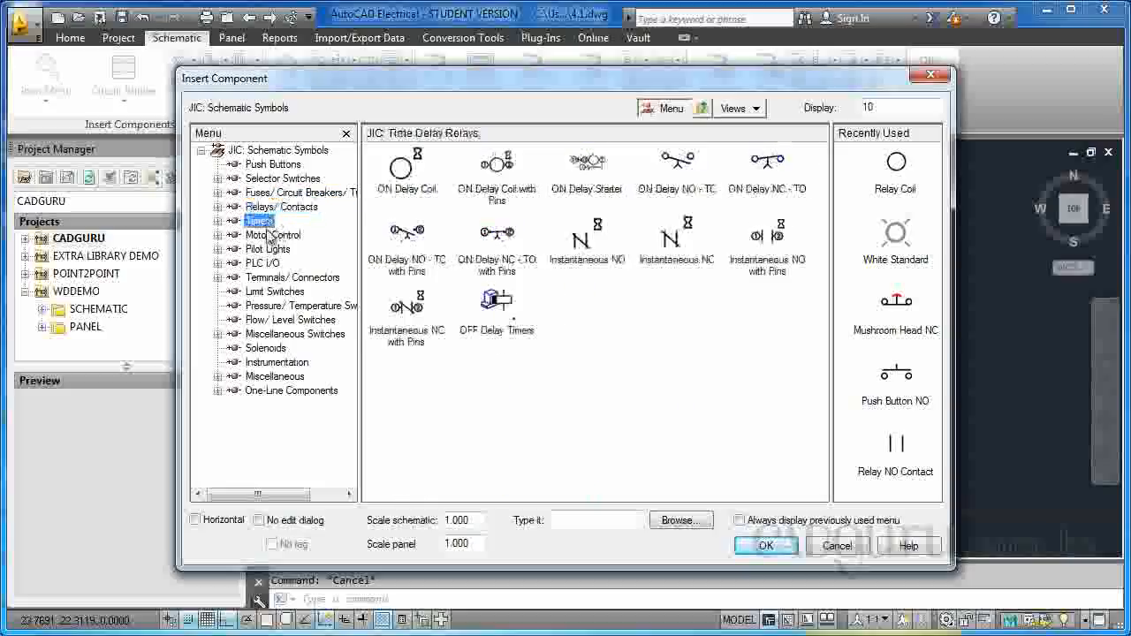
pyautogui.click(278, 235)
pyautogui.click(292, 276)
pyautogui.click(275, 292)
pyautogui.click(292, 306)
pyautogui.click(289, 335)
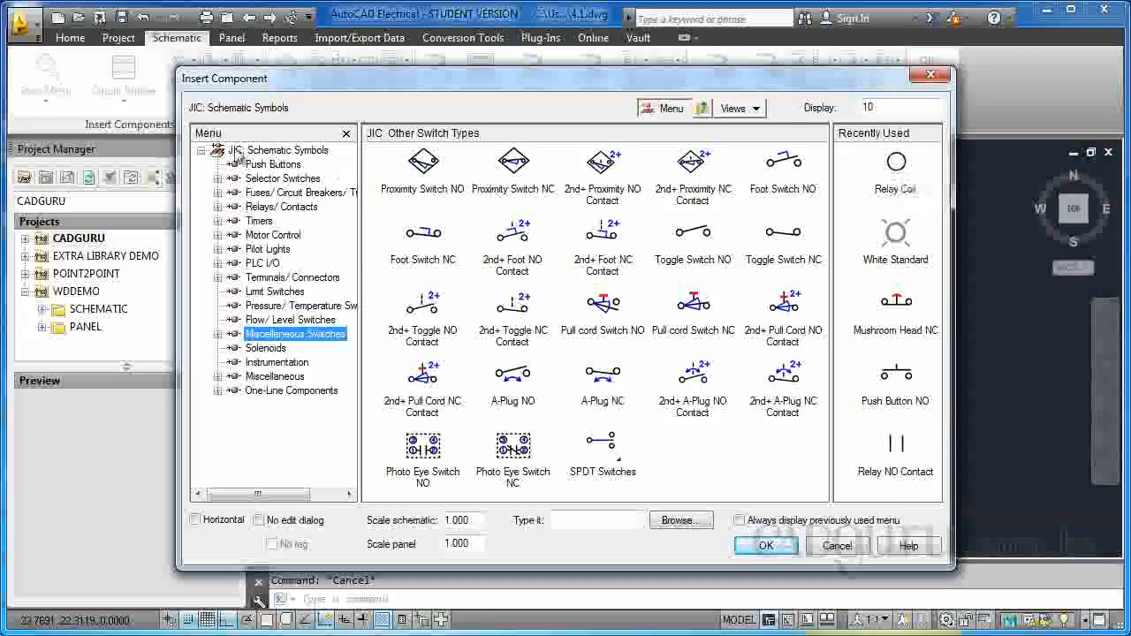
pyautogui.click(278, 153)
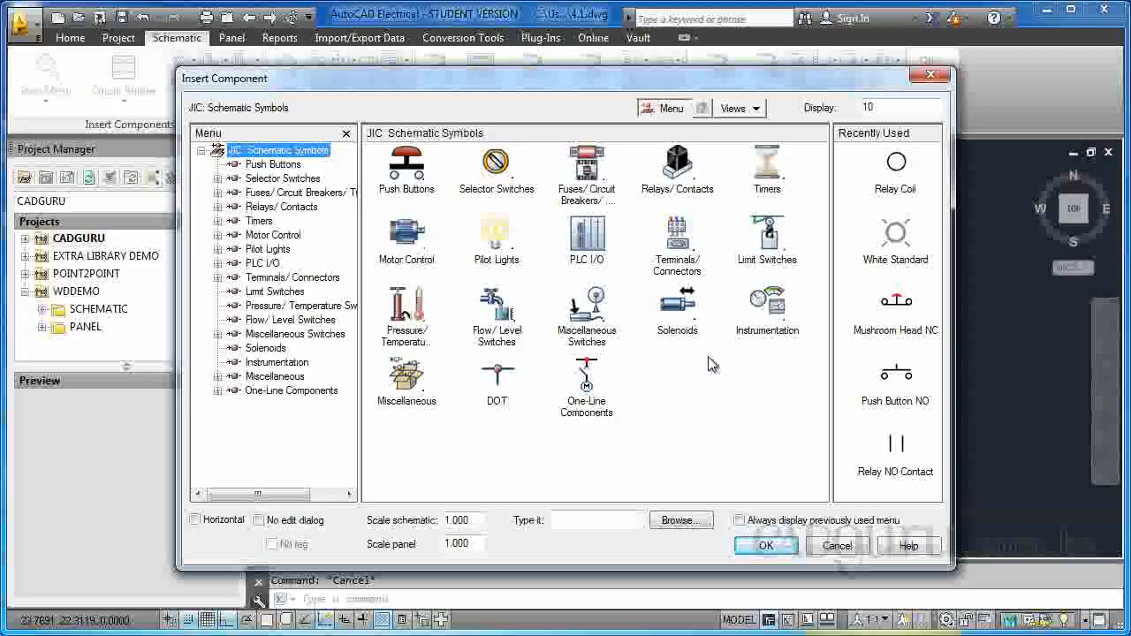
# Insert a Relay Coil from the Relays/Contacts symbols on the wire at reference 1, above the lower rail.
pyautogui.click(679, 176)
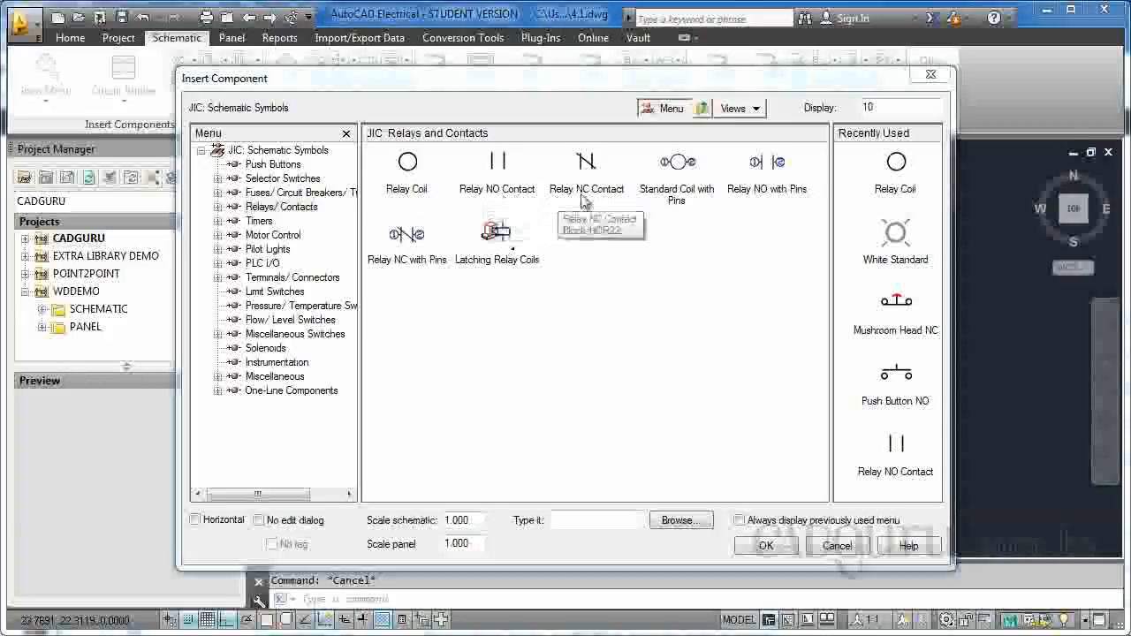
pyautogui.click(408, 168)
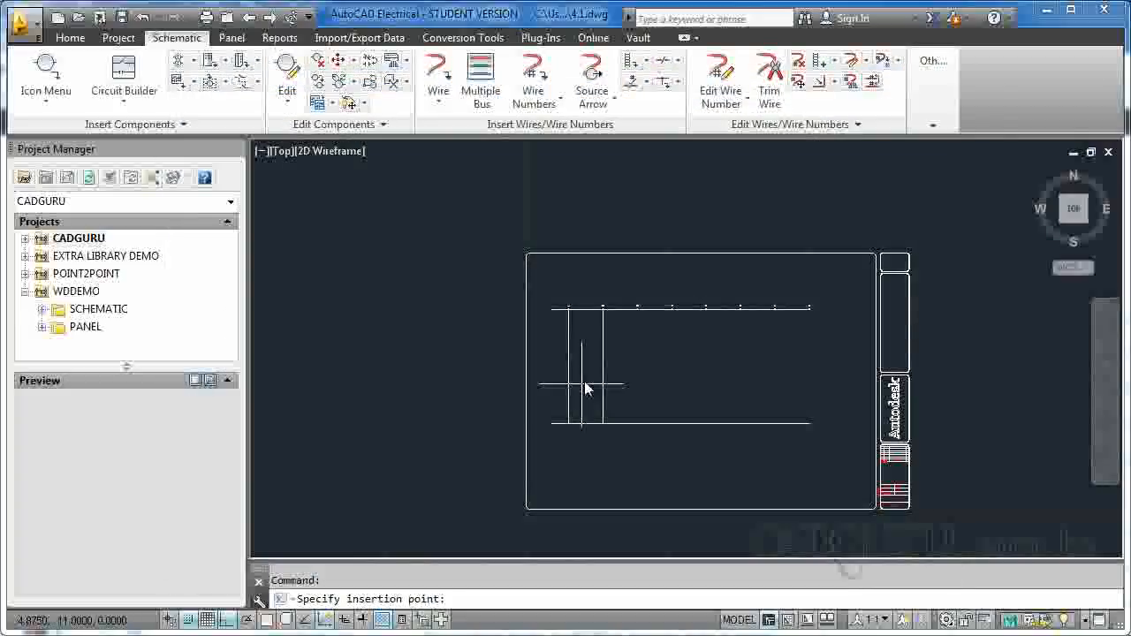
pyautogui.scroll(8, 556, 415)
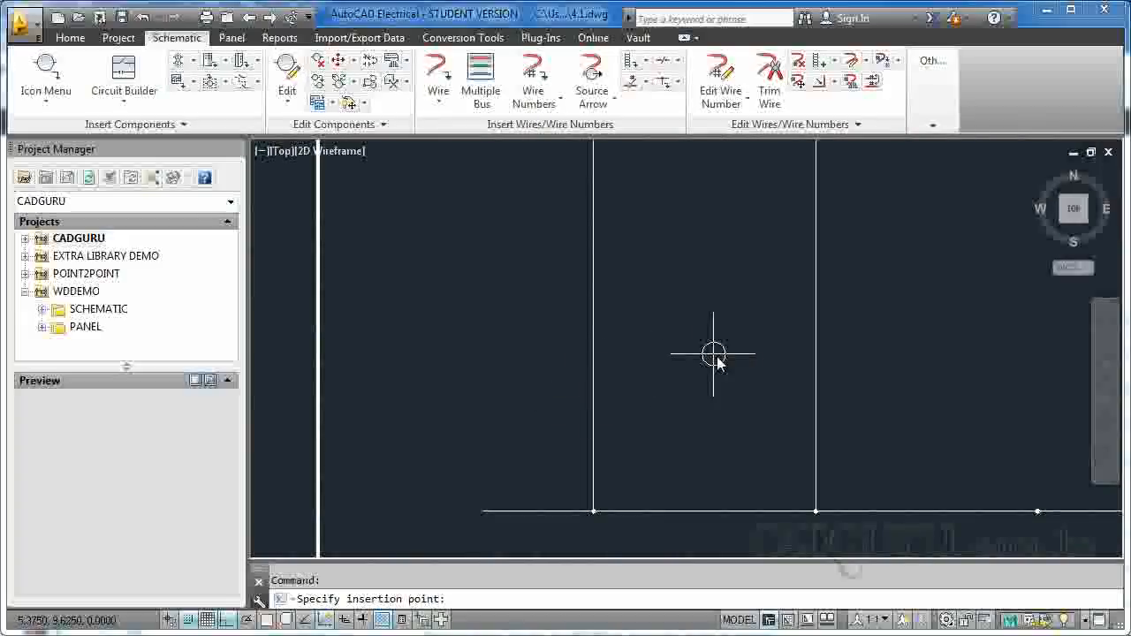
pyautogui.scroll(-8, 714, 359)
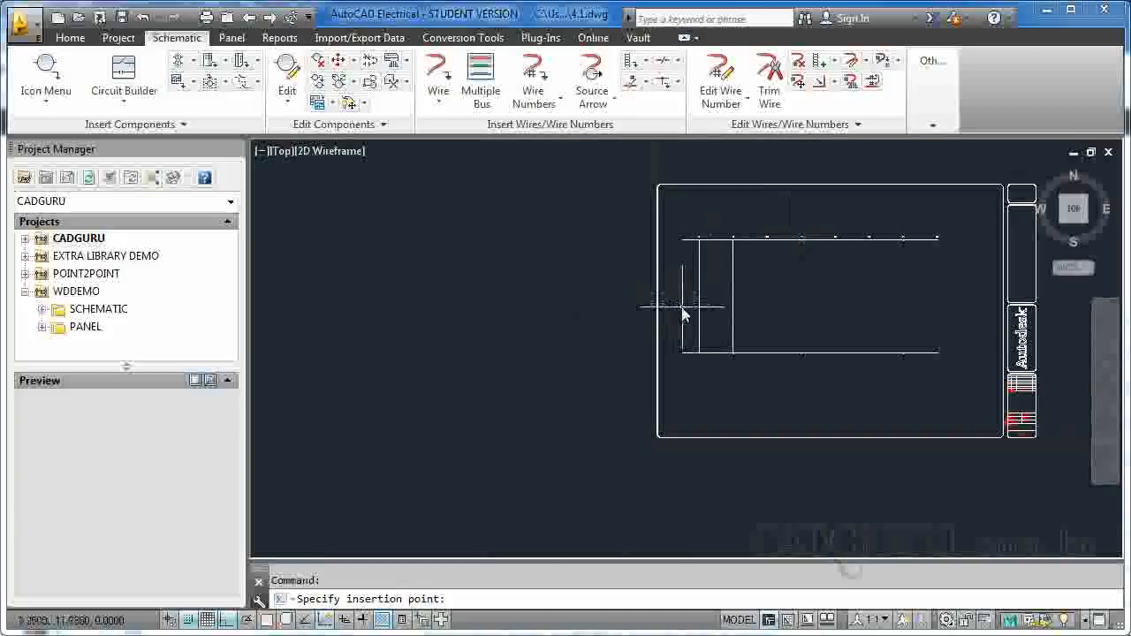
pyautogui.scroll(6, 701, 346)
pyautogui.scroll(4, 697, 347)
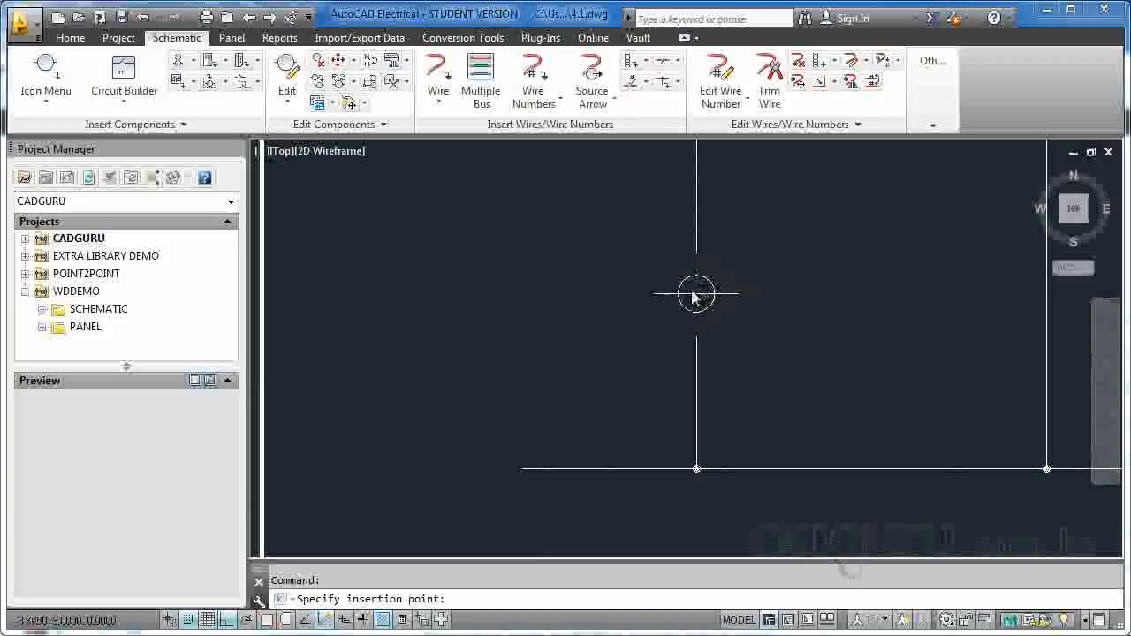
pyautogui.click(697, 294)
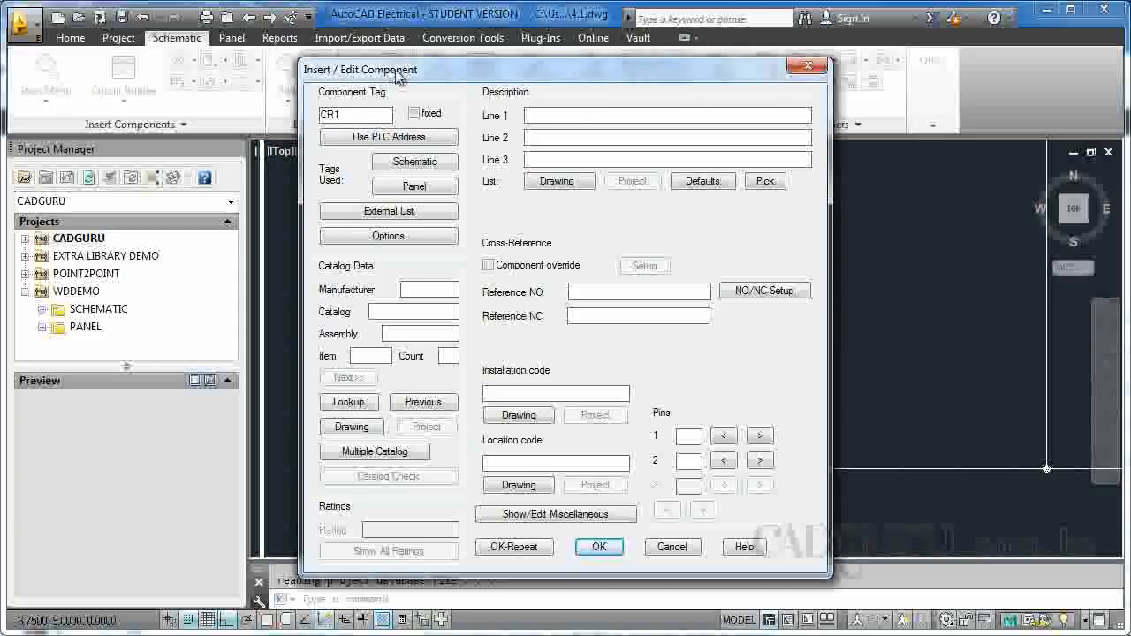
# Describe the relay coil as "RELÉ" on line 1 and "Controlador Principal" on line 2.
pyautogui.moveTo(451, 79); pyautogui.dragTo(199, 82)
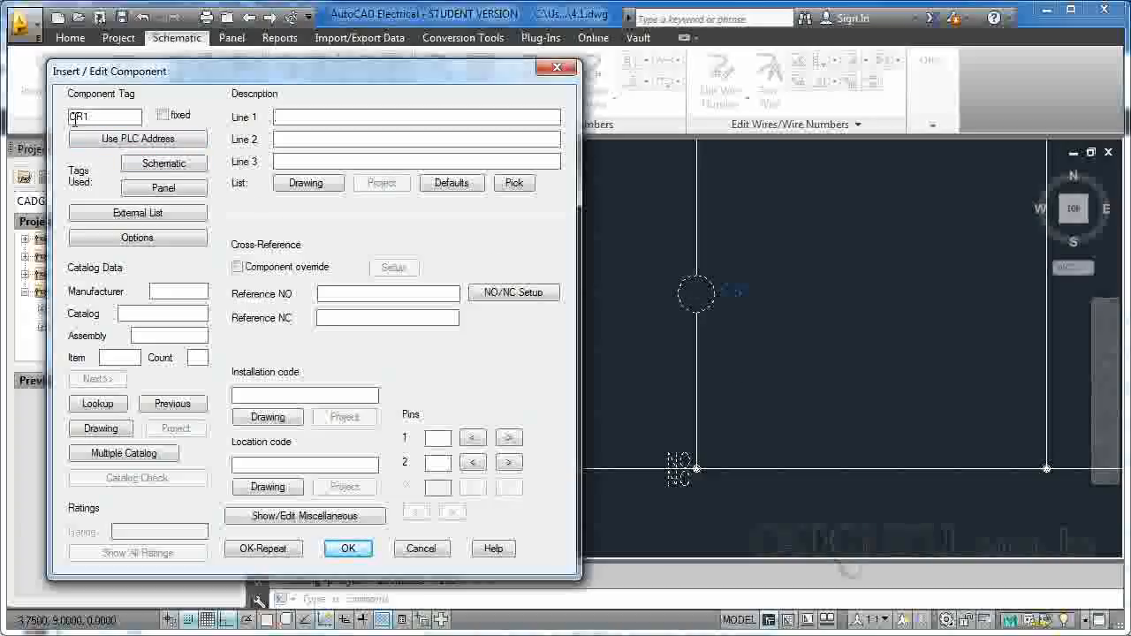
pyautogui.click(790, 282)
pyautogui.write('Controlador Principal')
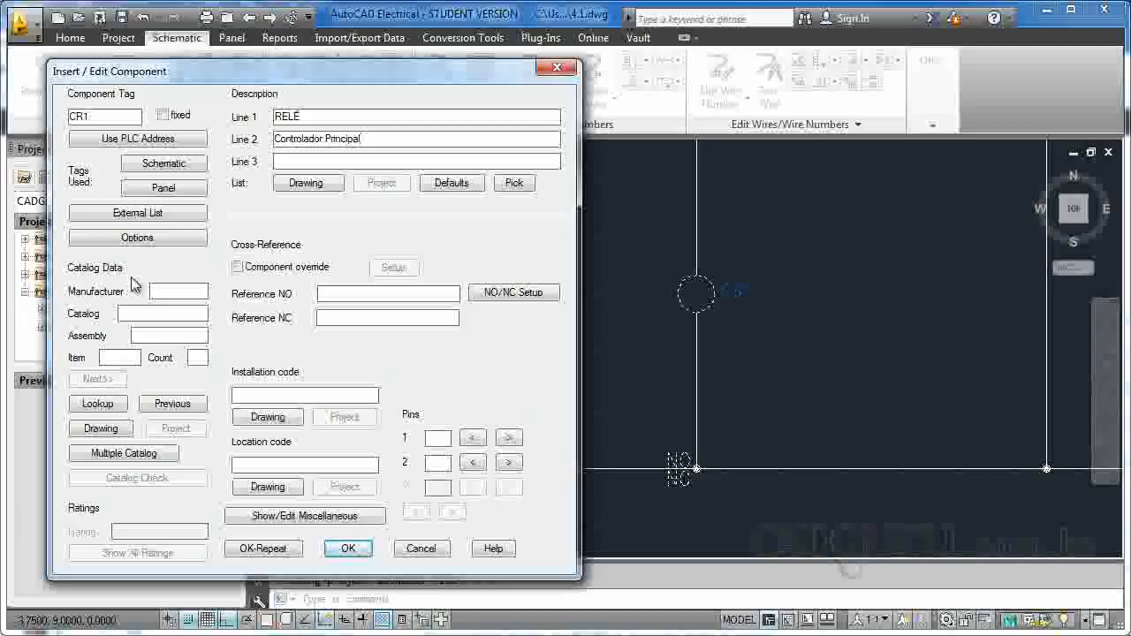
# Look up the coil in the parts catalog and assign the AB part 700-P800A1.
pyautogui.click(97, 404)
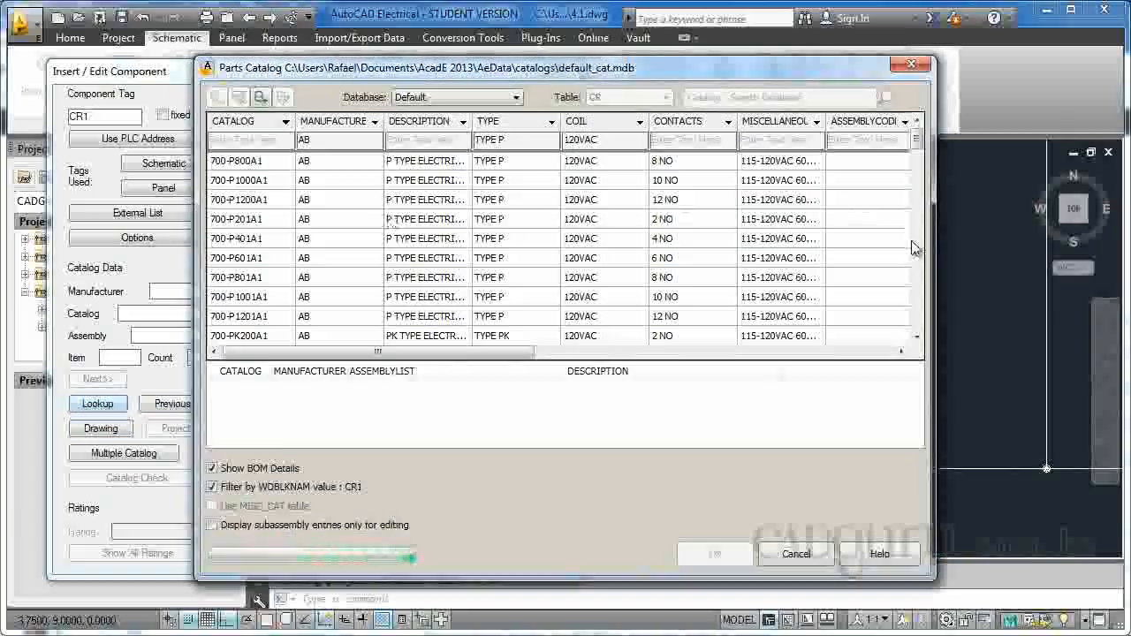
pyautogui.moveTo(918, 146); pyautogui.dragTo(922, 118)
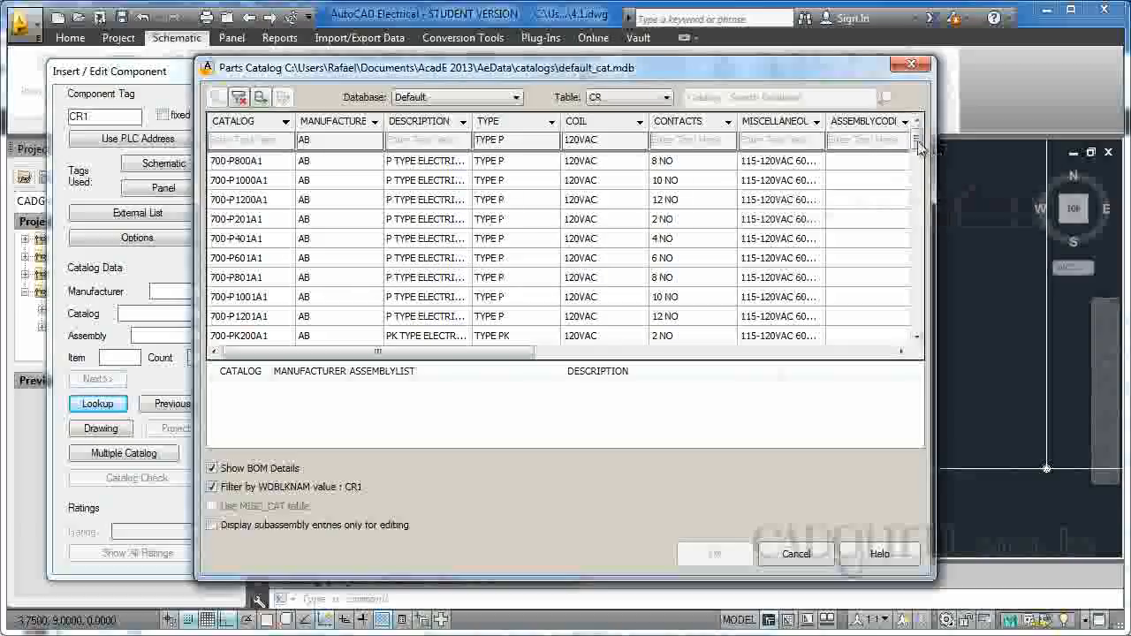
pyautogui.click(252, 164)
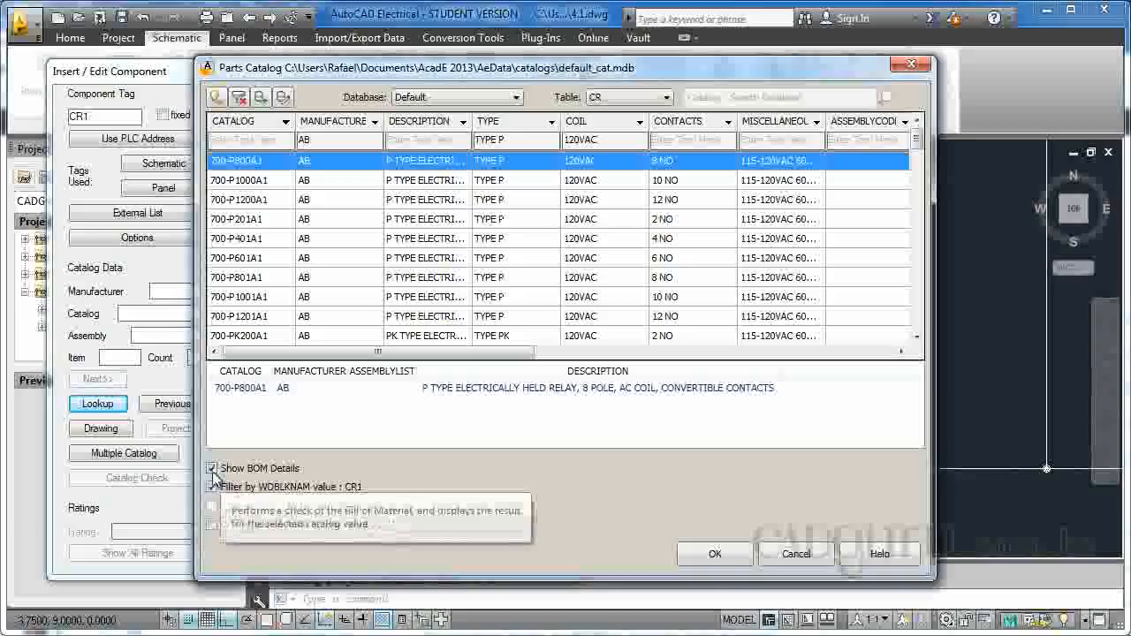
pyautogui.click(212, 469)
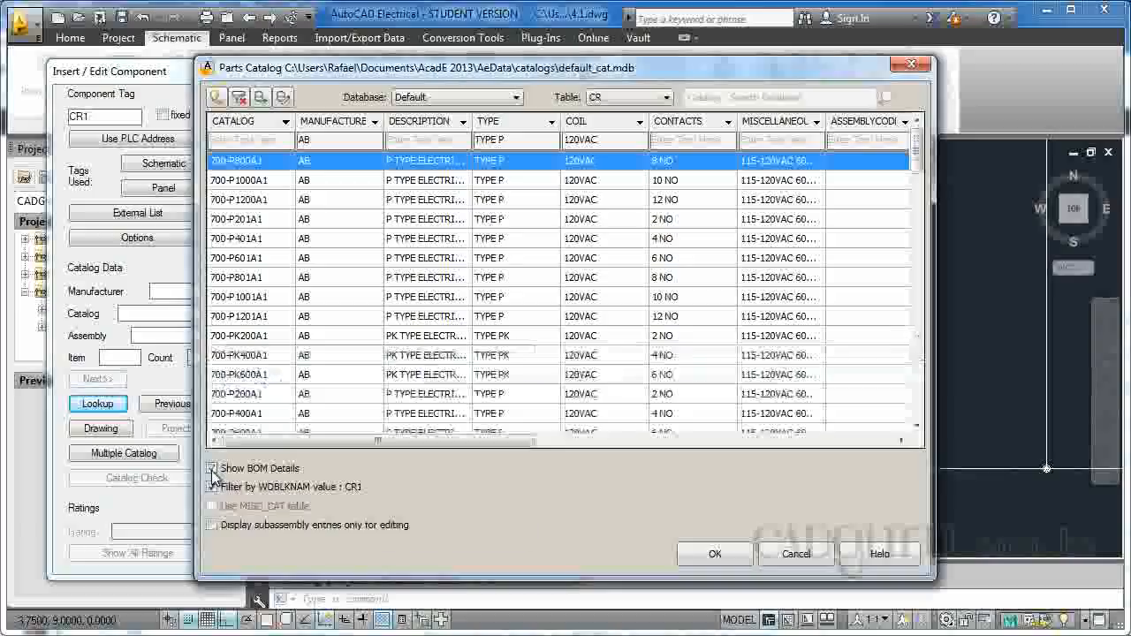
pyautogui.click(212, 469)
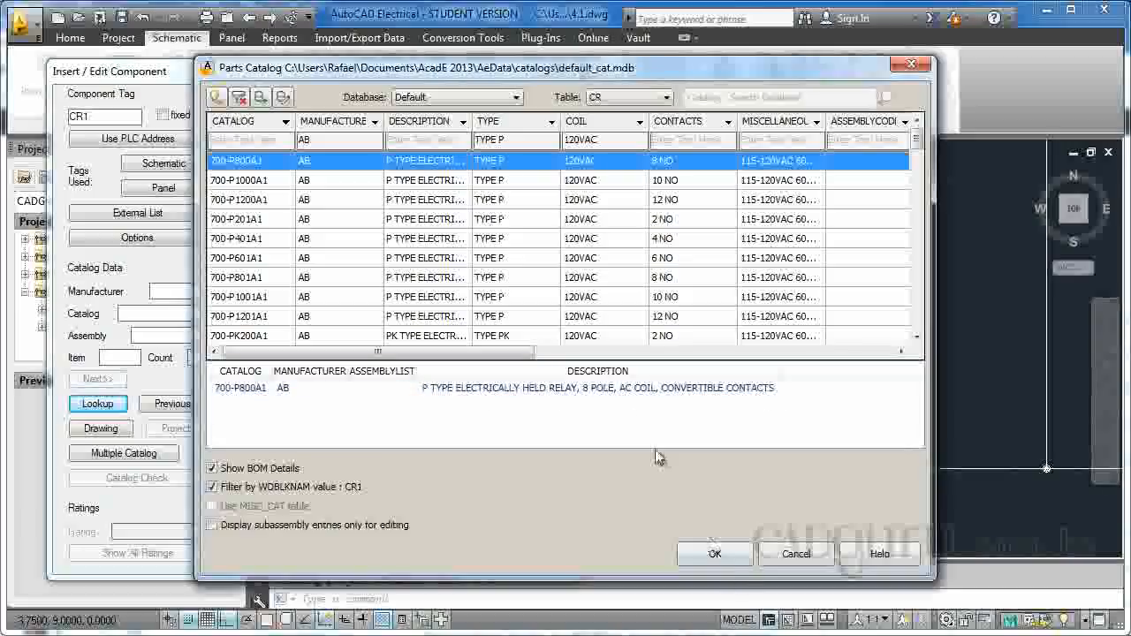
pyautogui.click(714, 553)
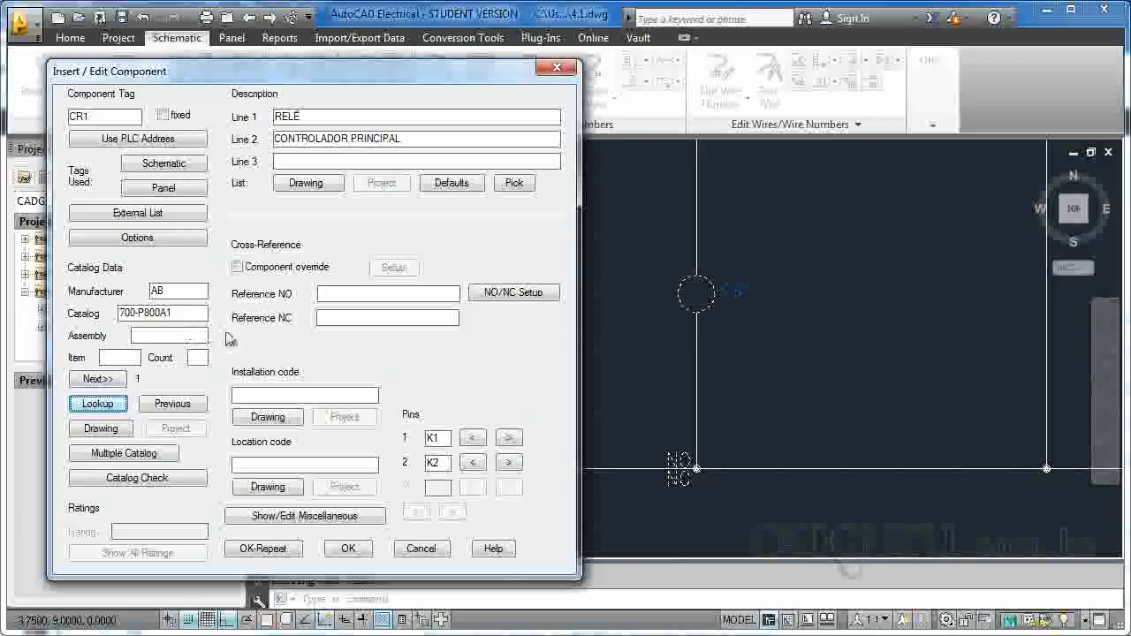
# Keep K1 and K2 as the coil's pin designations and accept the component data.
pyautogui.click(447, 462)
pyautogui.click(440, 441)
pyautogui.click(442, 441)
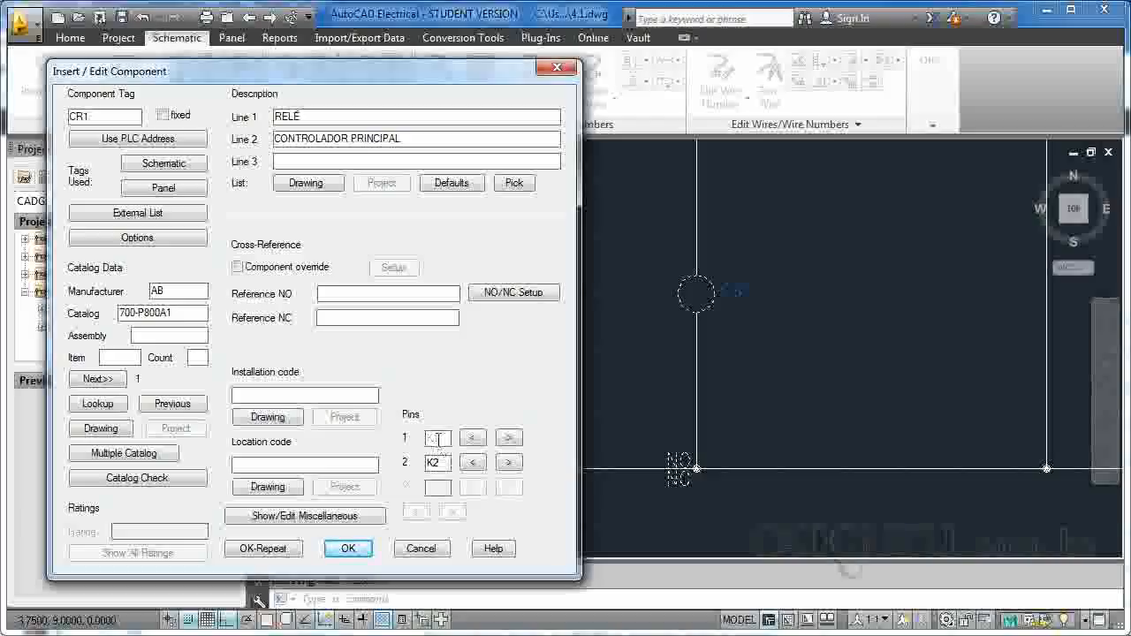
pyautogui.click(438, 465)
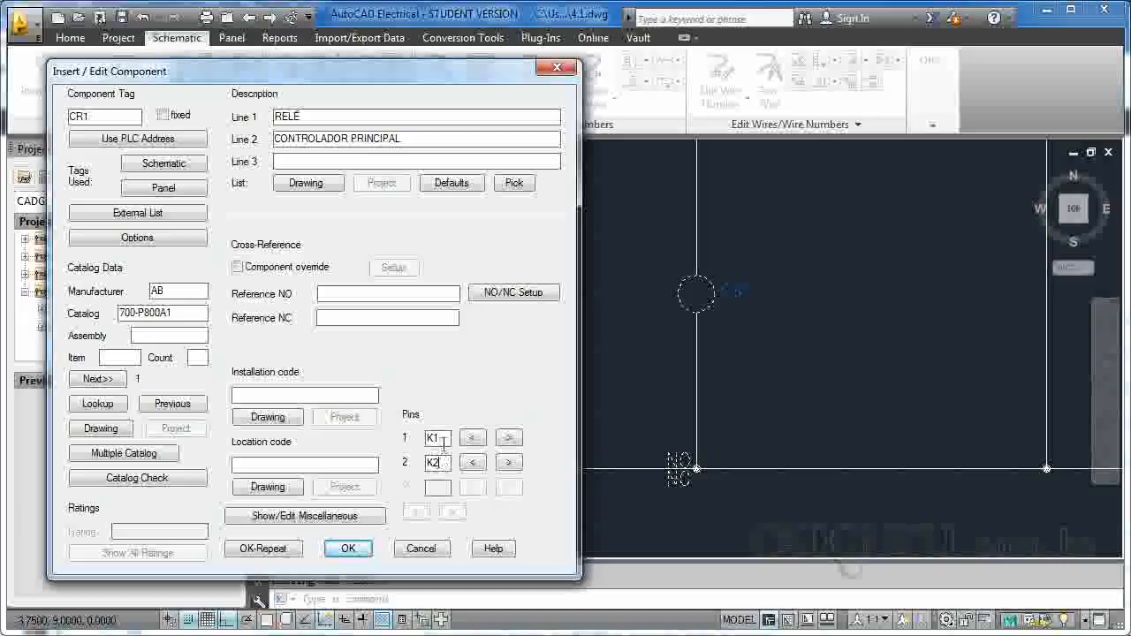
pyautogui.click(349, 549)
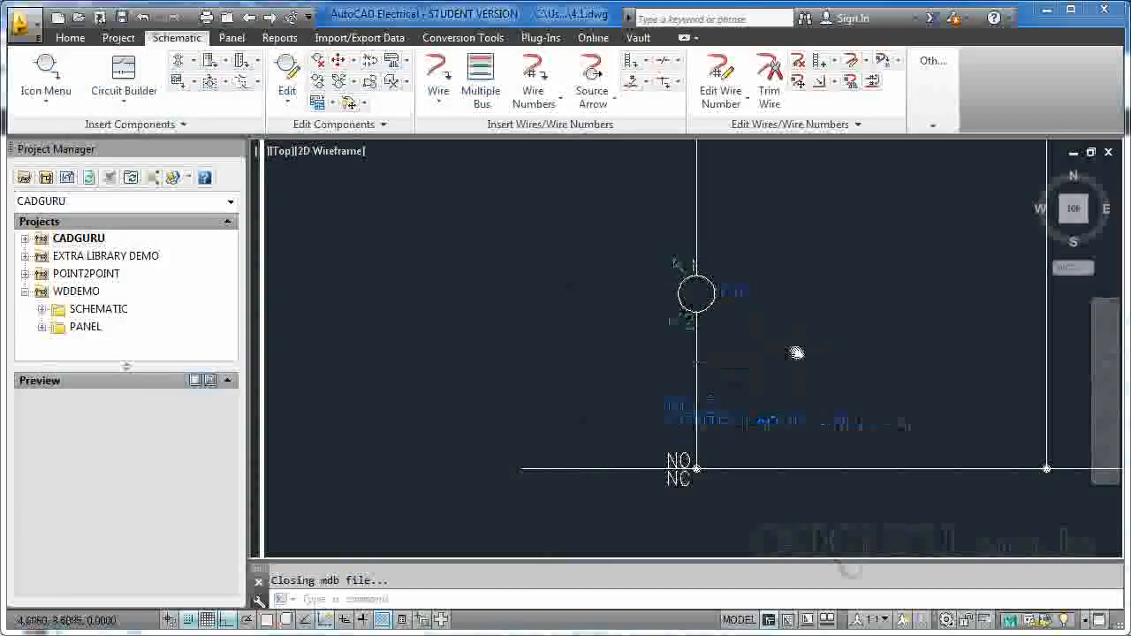